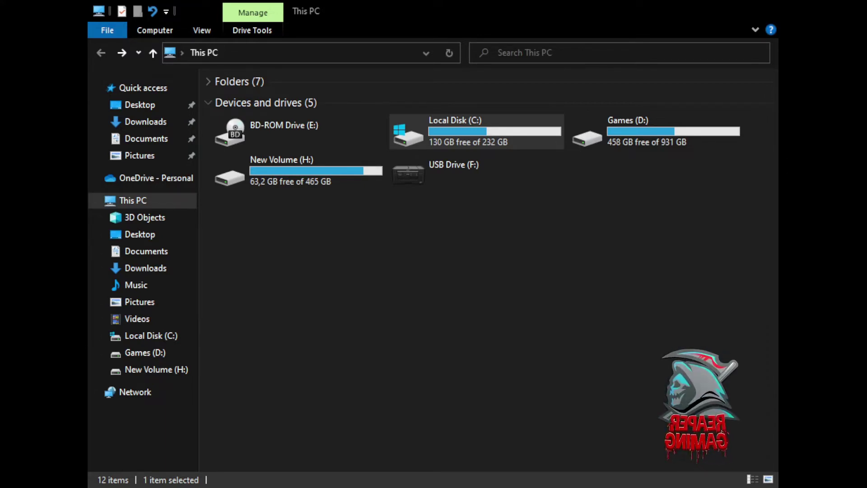
- Expand the ribbon's View options so Hidden items shows as checked
{"action": "left_click", "coordinate": [432, 19]}
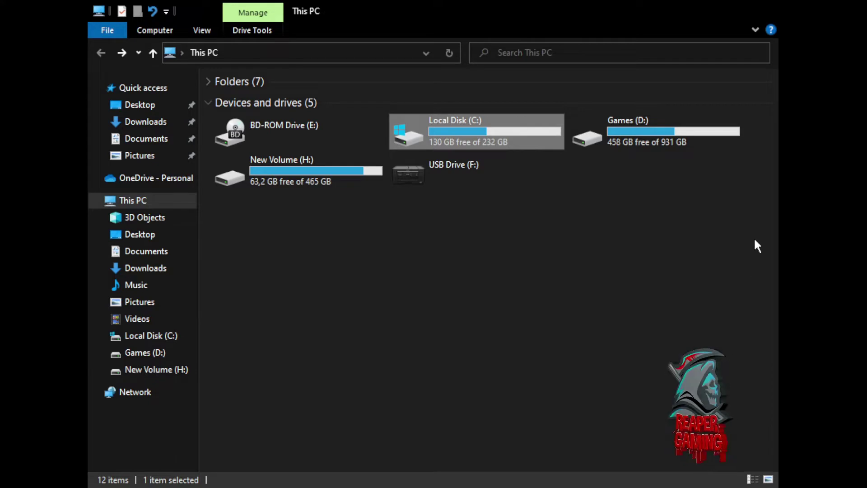
{"action": "left_click", "coordinate": [754, 31]}
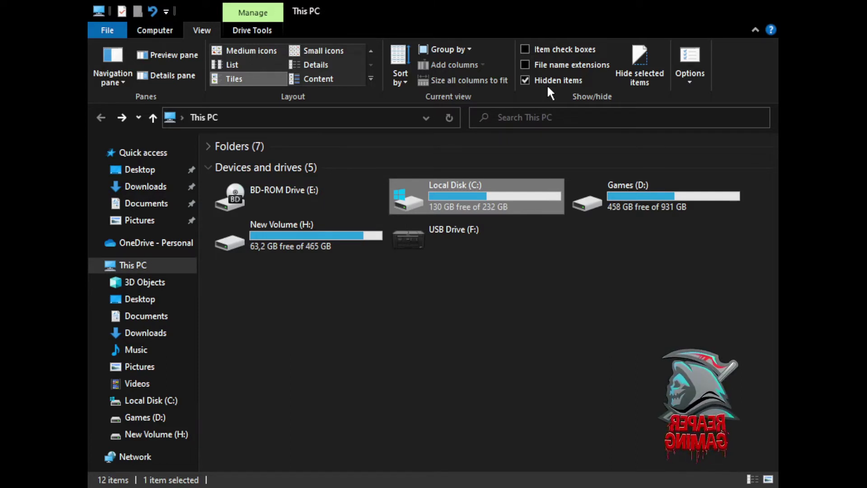
- Navigate from Local Disk (C:) through Users\Bulldog into the hidden AppData folder
{"action": "left_click", "coordinate": [756, 30]}
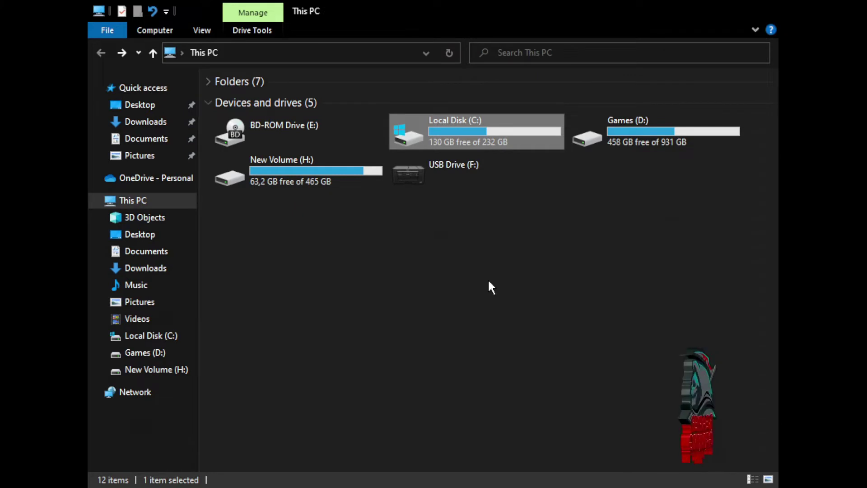
{"action": "double_click", "coordinate": [447, 135]}
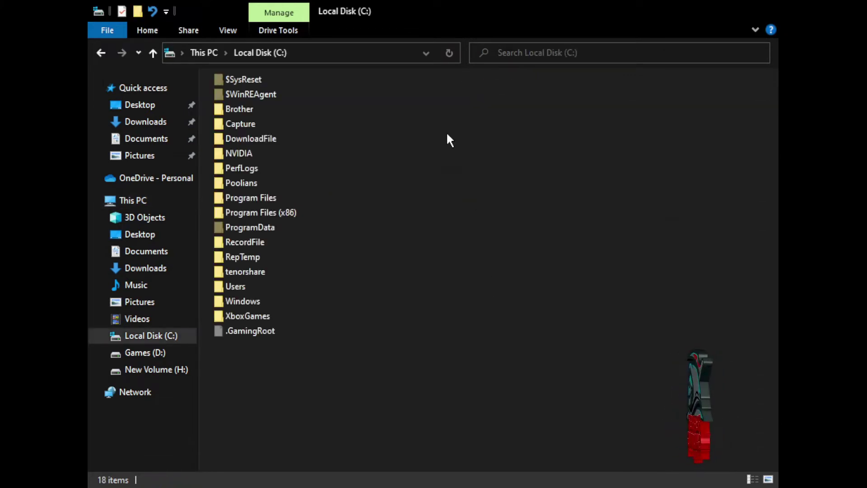
{"action": "double_click", "coordinate": [242, 287]}
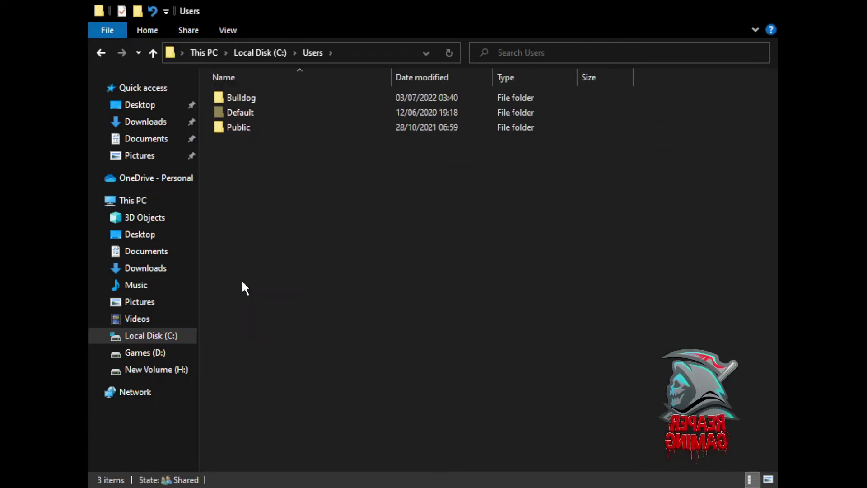
{"action": "double_click", "coordinate": [242, 98]}
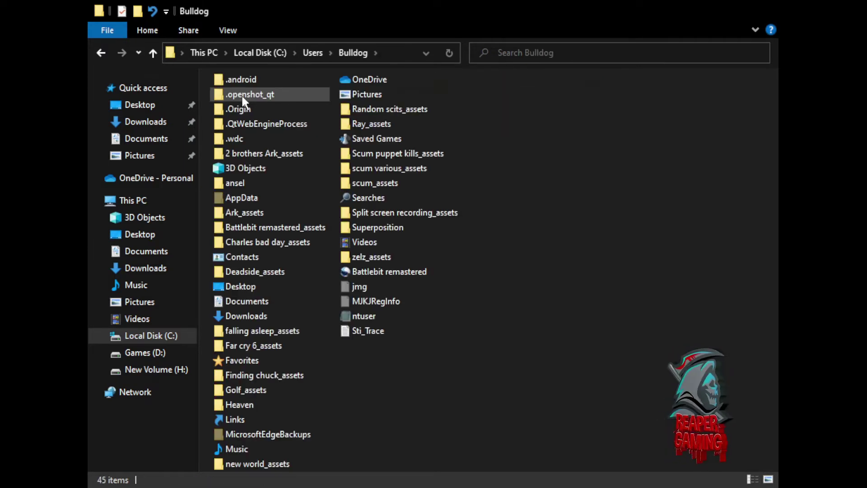
{"action": "double_click", "coordinate": [257, 201]}
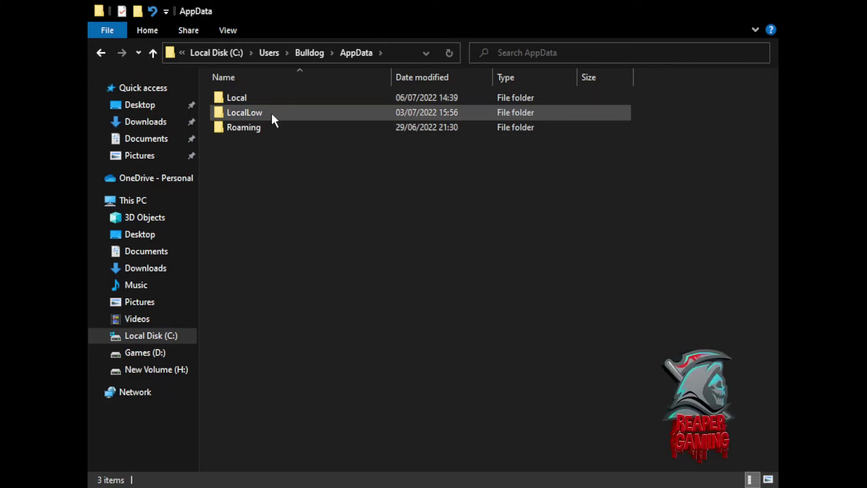
- Enter AppData's Local folder listing its 94 app data items
{"action": "double_click", "coordinate": [245, 96]}
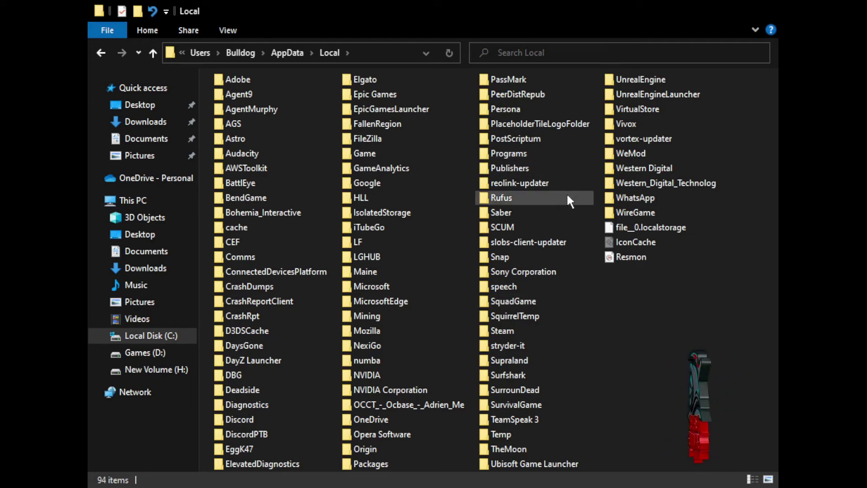
- Select the SurrounDead game save folder in AppData\Local
{"action": "left_click", "coordinate": [527, 395]}
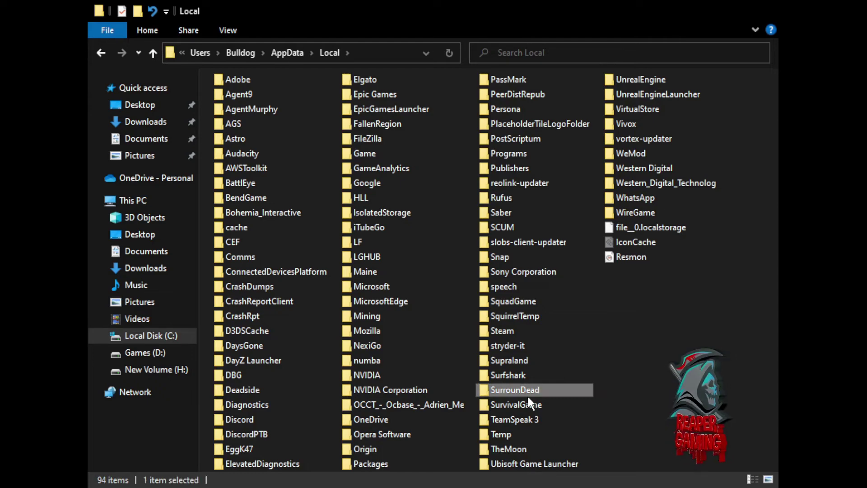